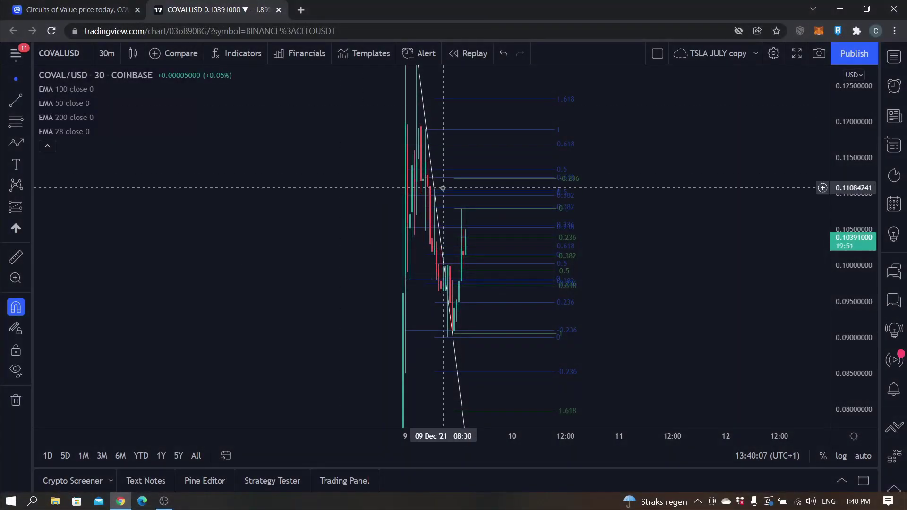
Examine the COVAL/USD 30-minute chart's price swings and Fibonacci levels, and check the coin's overview page on CoinMarketCap.
left_click_drag(670, 285, 634, 230)
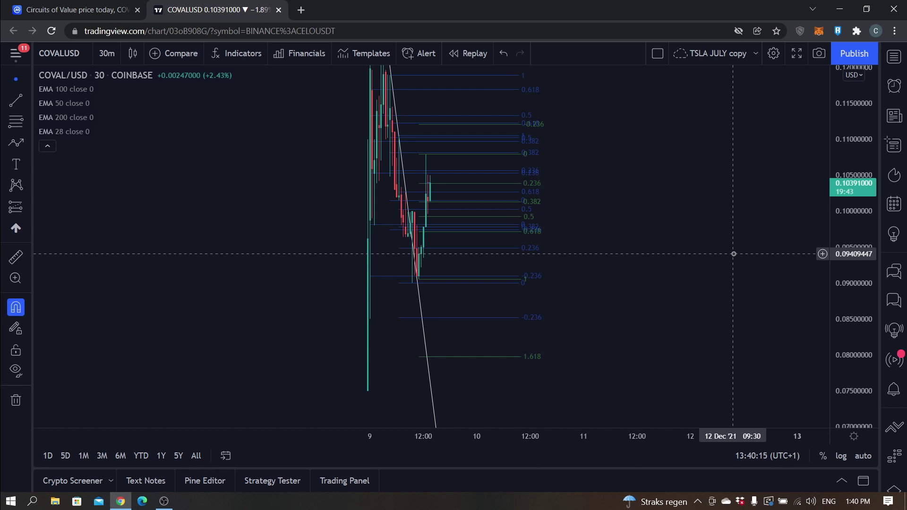
left_click_drag(667, 253, 695, 264)
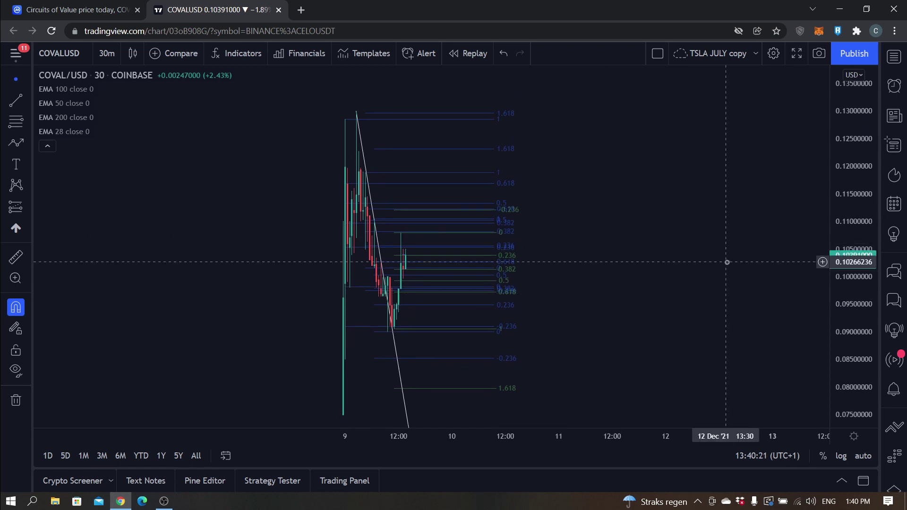
left_click_drag(638, 229, 671, 188)
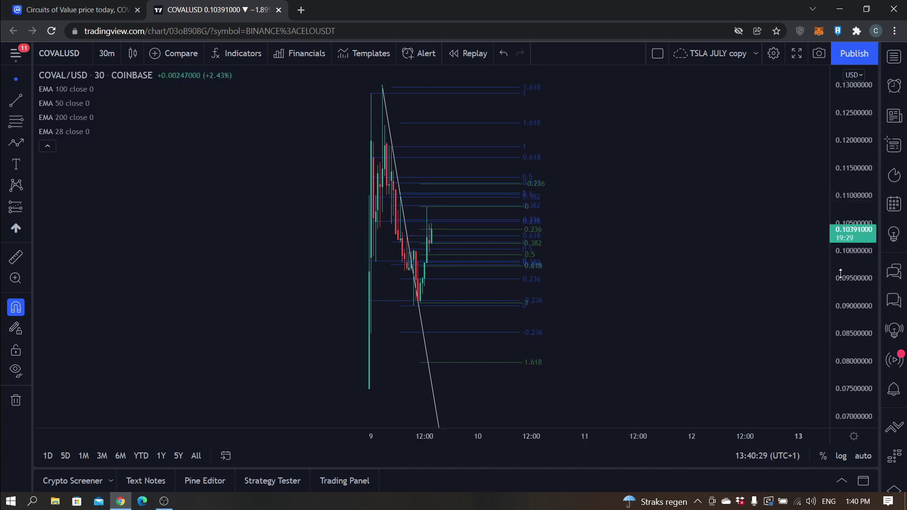
left_click_drag(840, 272, 839, 245)
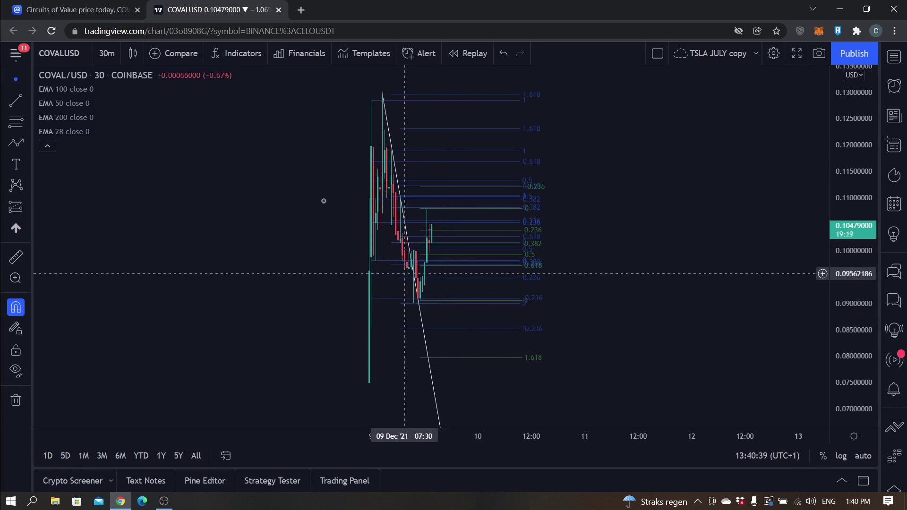
left_click(79, 9)
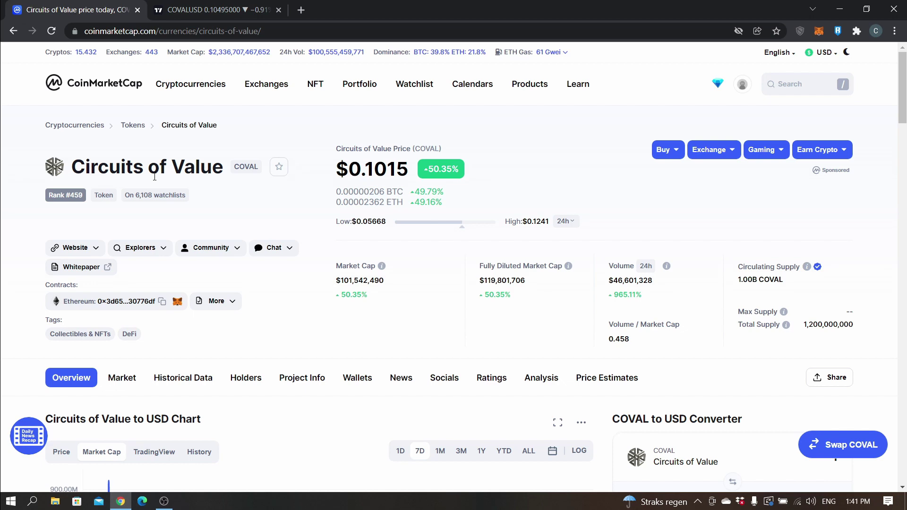
left_click(184, 4)
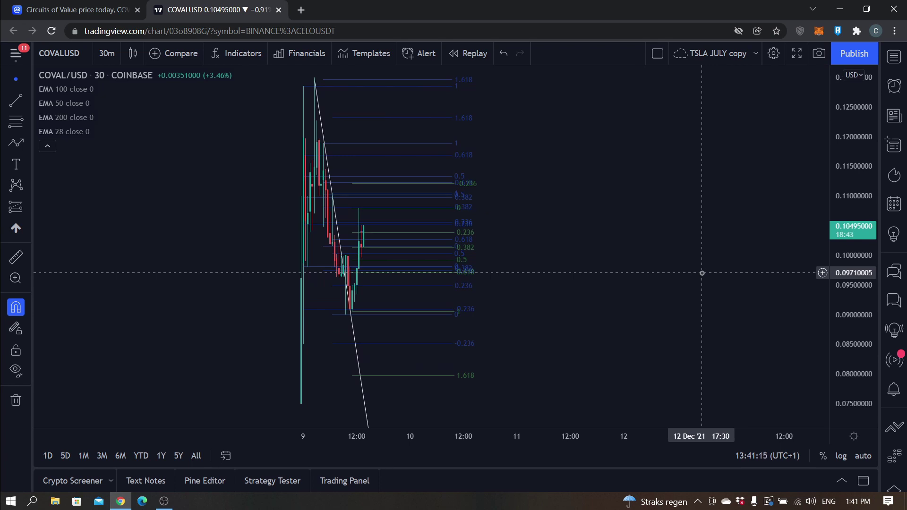
left_click_drag(857, 284, 856, 252)
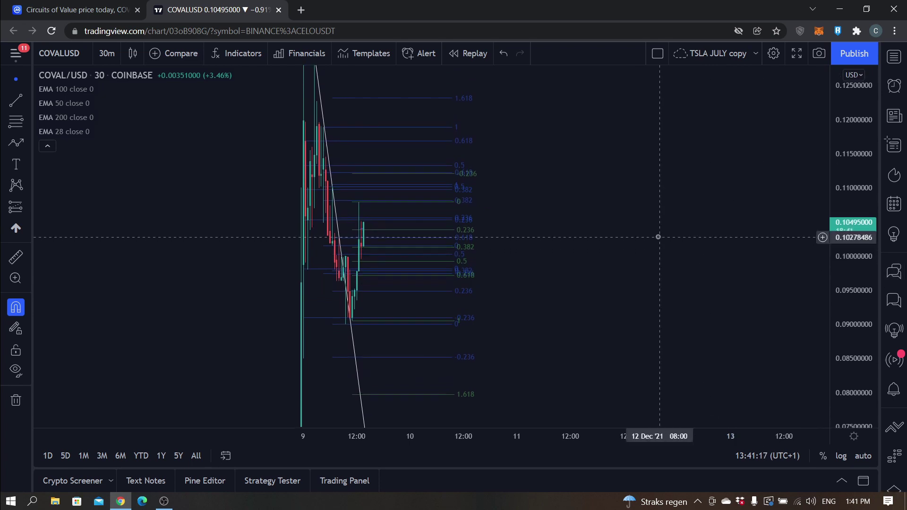
left_click_drag(701, 235, 756, 233)
left_click_drag(857, 179, 853, 275)
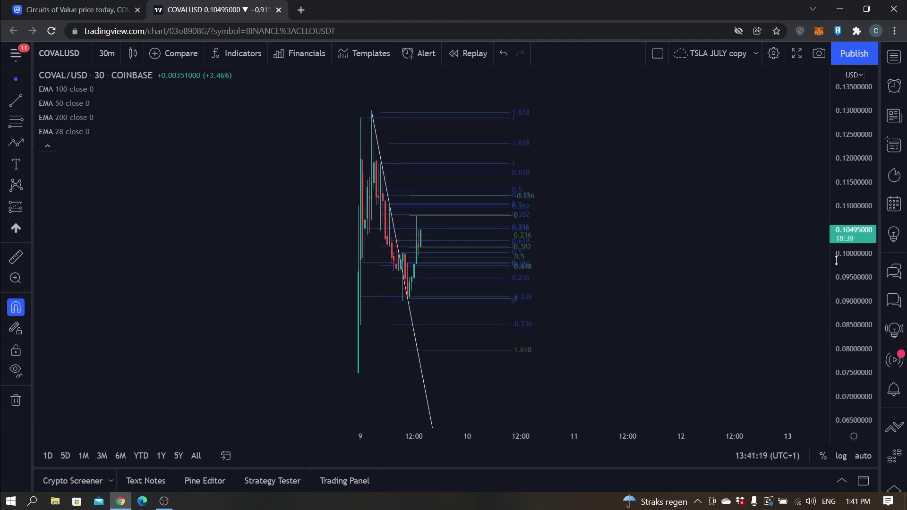
Review the market cap and the website, chat and community links of Circuits of Value on CoinMarketCap.
left_click(76, 10)
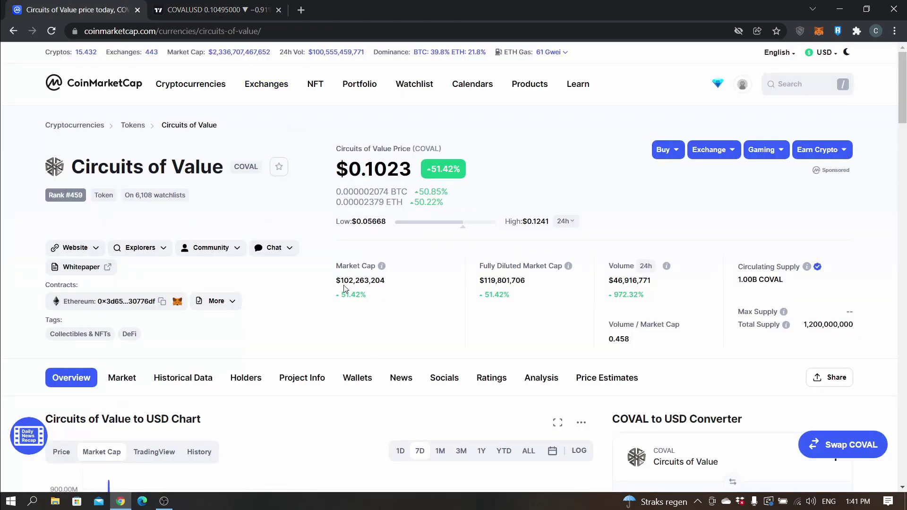
left_click_drag(341, 287, 470, 290)
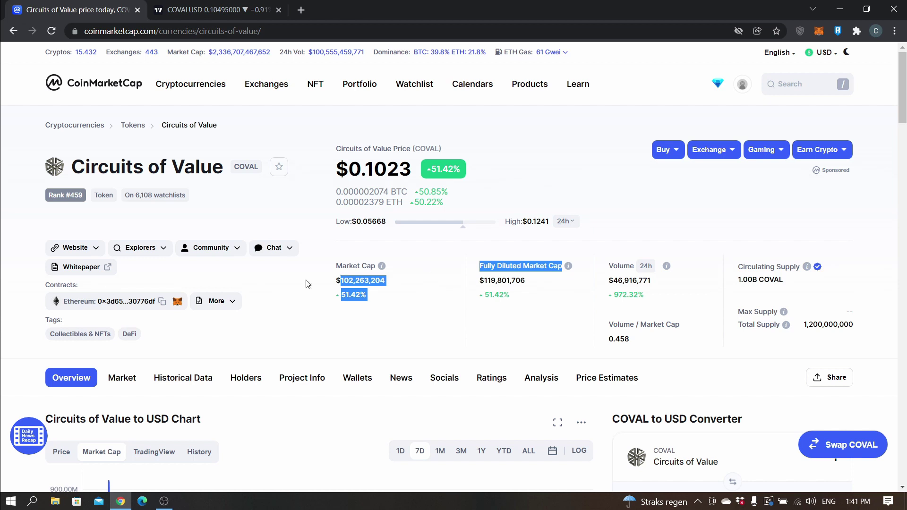
left_click(184, 288)
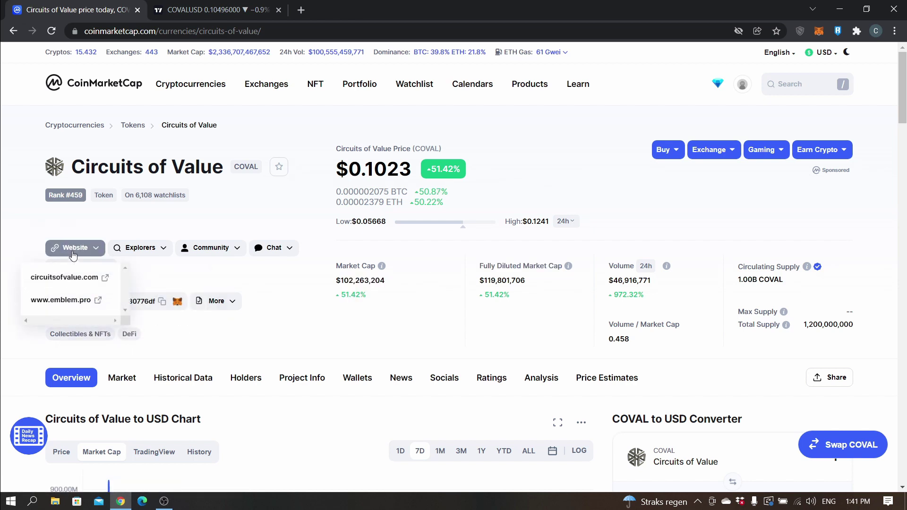
mouse_move(278, 249)
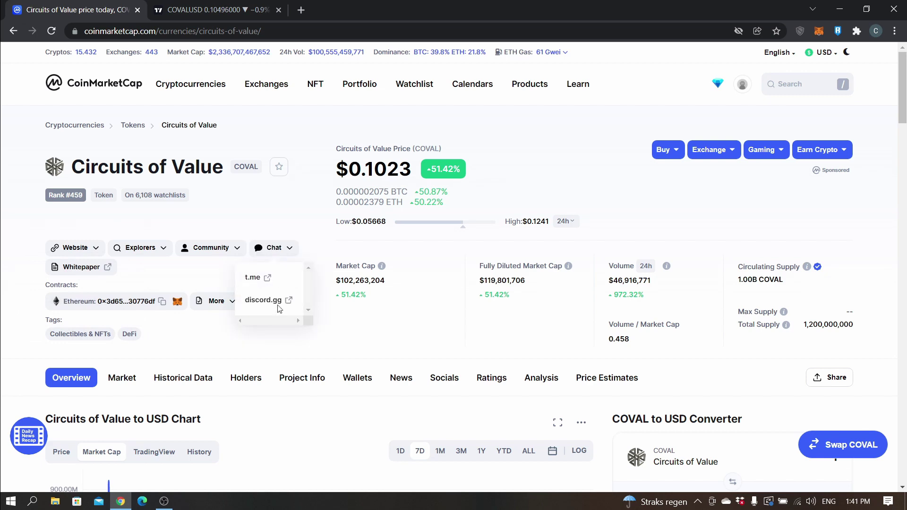
mouse_move(205, 287)
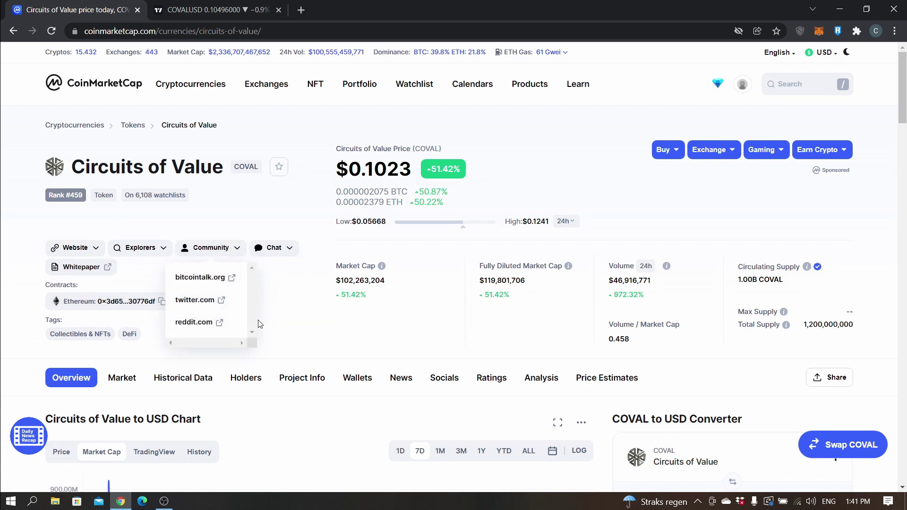
Switch to the COVALUSD chart in TradingView, choose the Path tool and turn off magnet snapping.
left_click(203, 10)
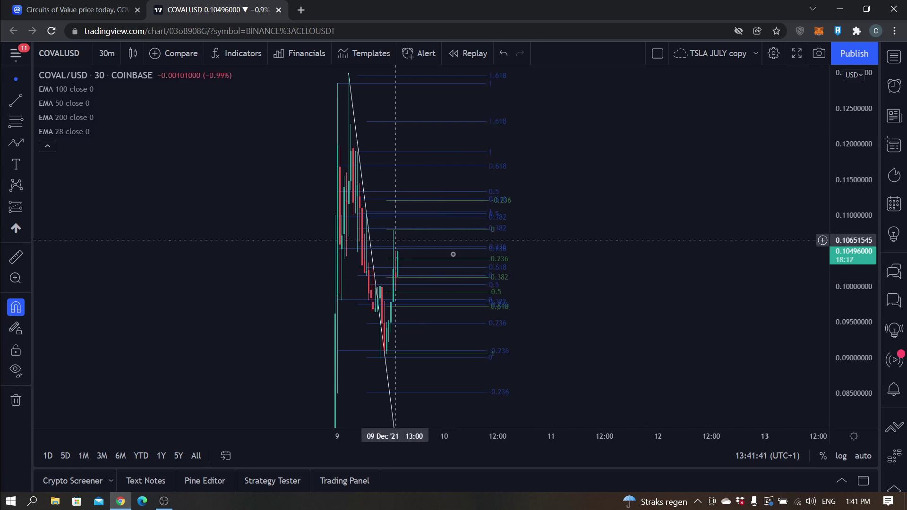
left_click_drag(851, 178, 852, 197)
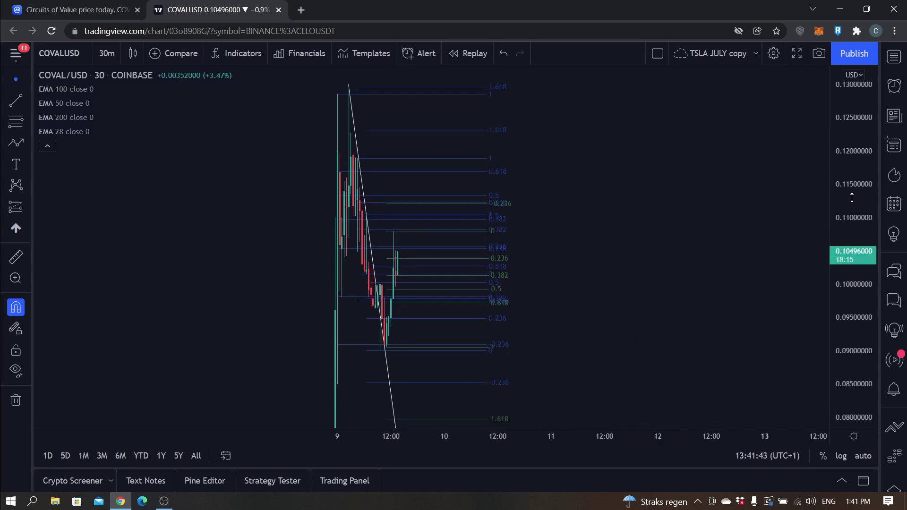
left_click(16, 142)
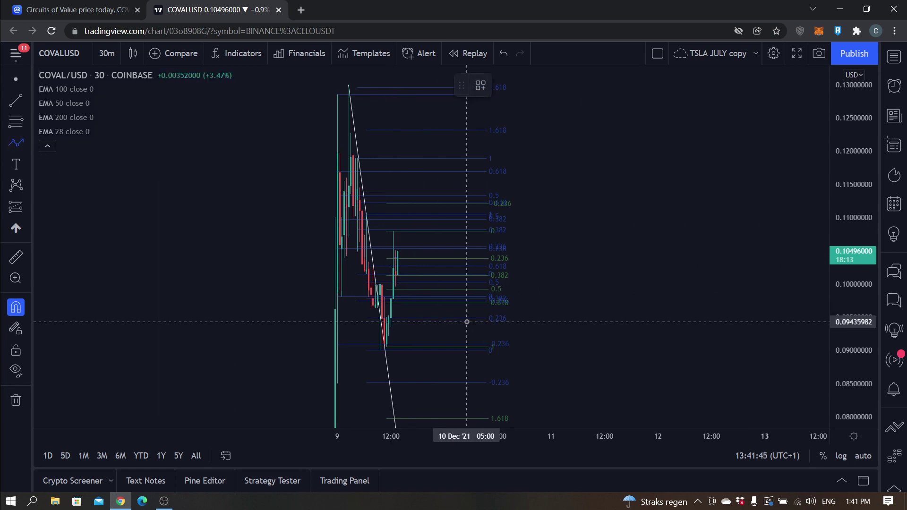
left_click(17, 308)
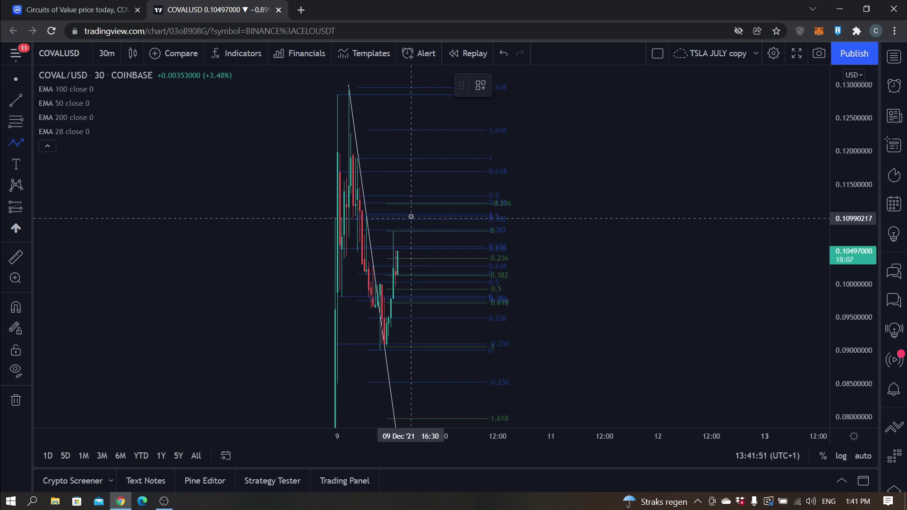
Draw a zigzag path from the latest candle up to about 0.110, down in swings to about 0.090, ending with an upturn near 0.096.
left_click(398, 251)
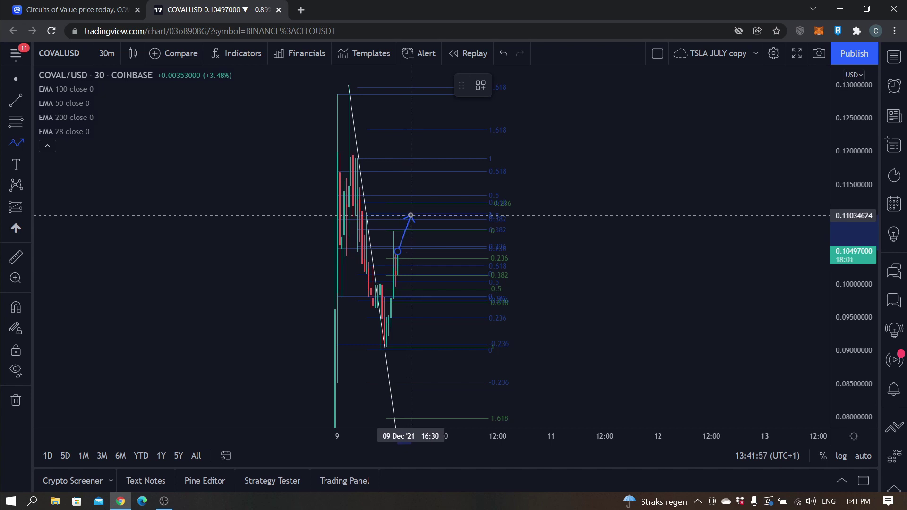
left_click(411, 216)
left_click(420, 247)
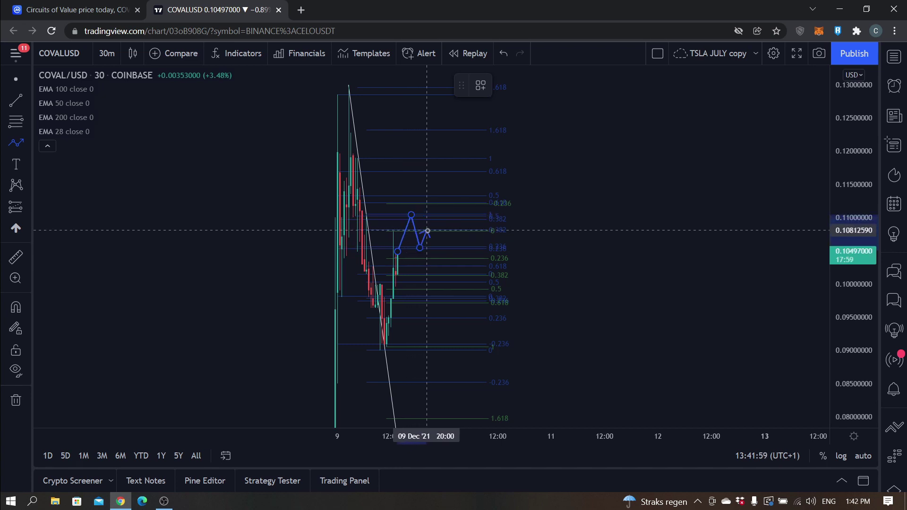
left_click(427, 230)
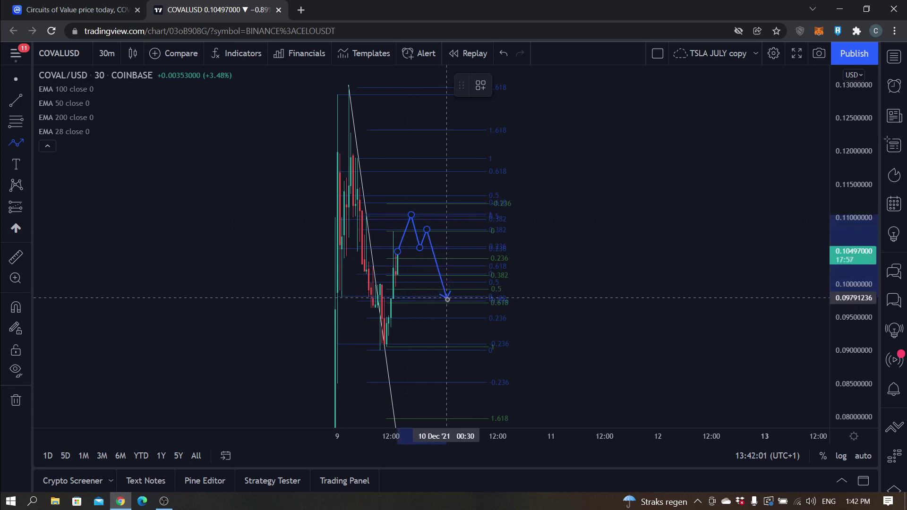
left_click(447, 301)
left_click(456, 275)
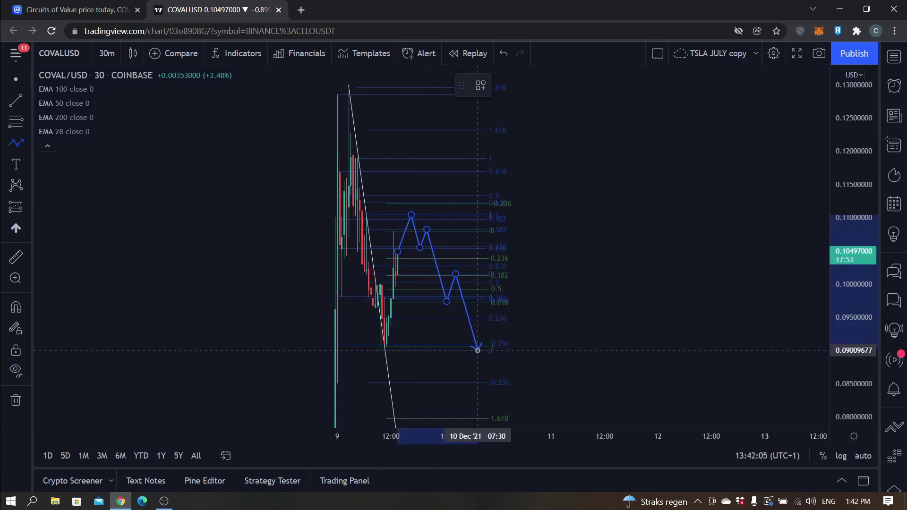
double_click(477, 350)
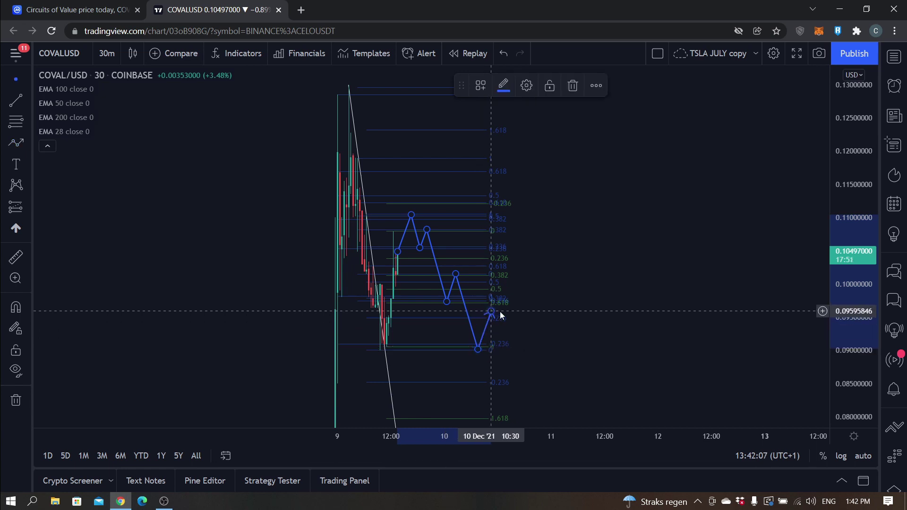
Raise the end point of the projected path to about 0.1055.
mouse_move(589, 332)
left_mouse_down()
mouse_move(598, 273)
mouse_move(570, 318)
left_mouse_up()
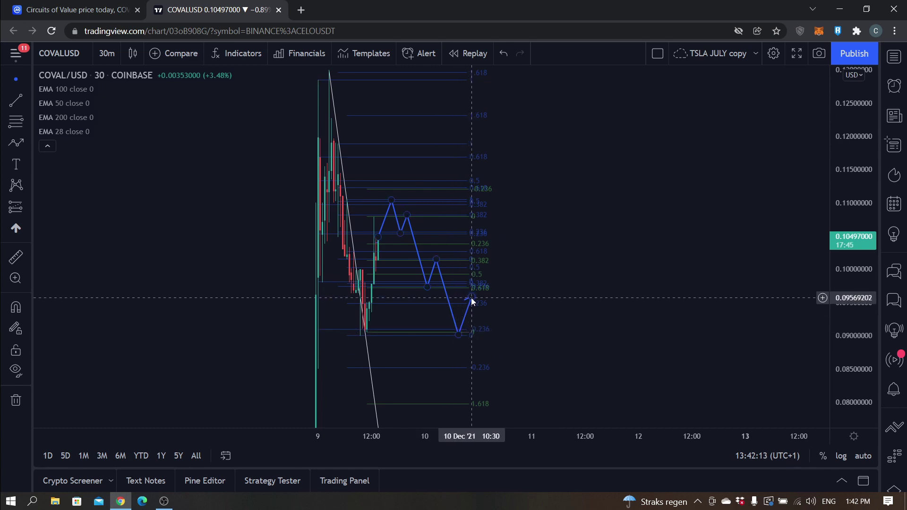
left_click_drag(473, 299, 485, 232)
left_click(526, 265)
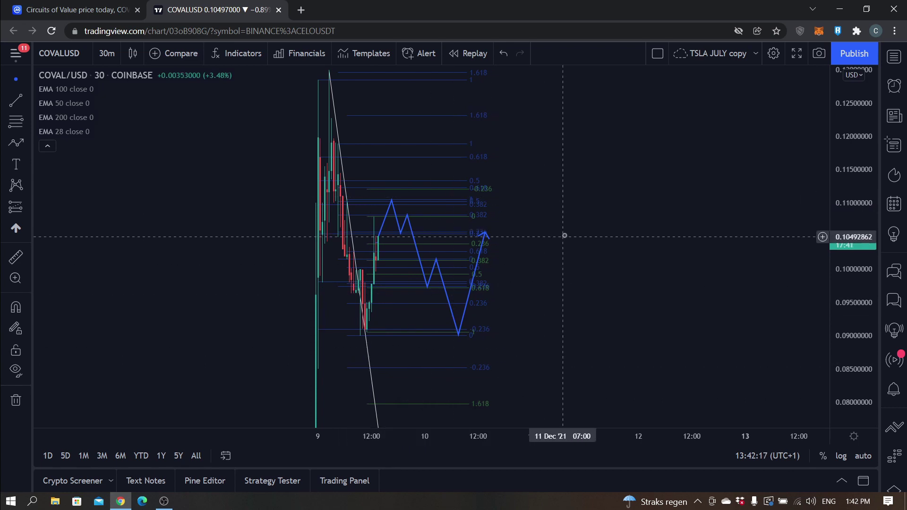
Delete the blue projected path from the chart.
left_click_drag(862, 188, 861, 222)
left_click(477, 264)
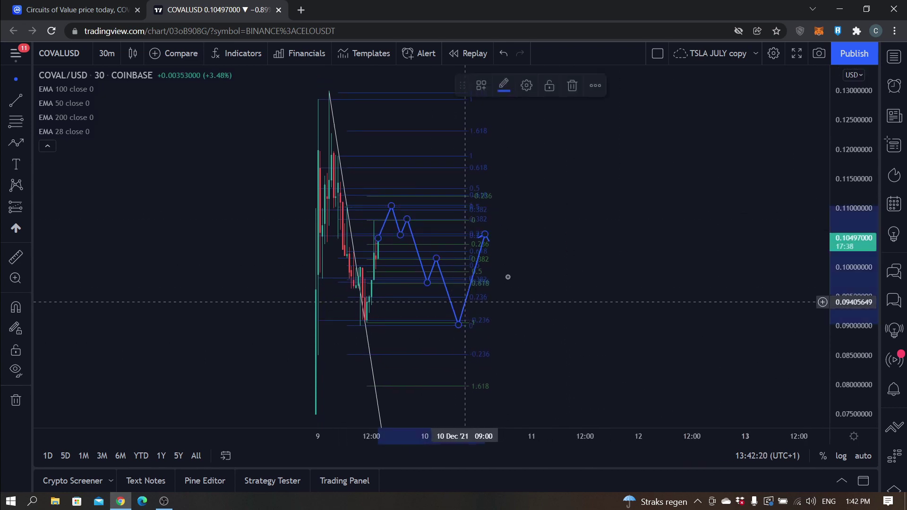
left_click(574, 85)
Draw a path from the latest candle to about 0.114, dipping to 0.110, peaking near 0.120, swinging down to 0.1015 and ending near 0.107.
left_click_drag(837, 266, 816, 208)
key("alt+t")
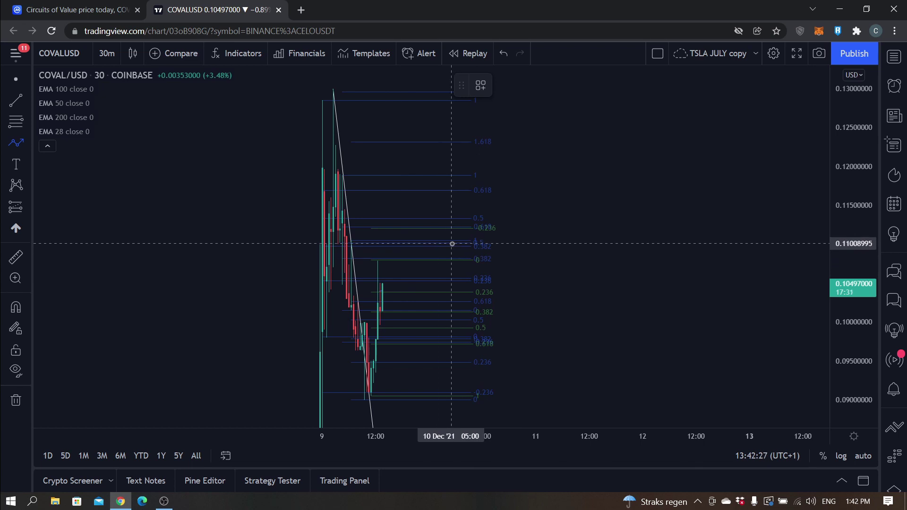
left_click(382, 283)
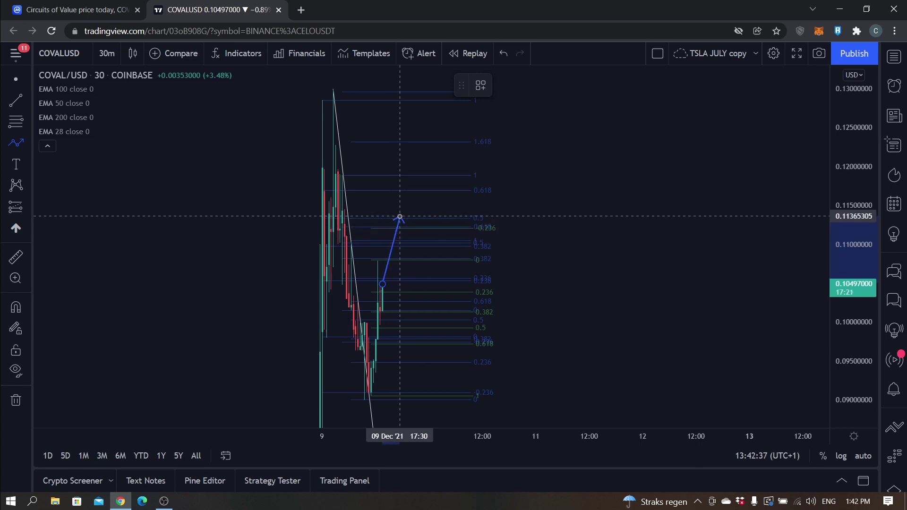
left_click(399, 217)
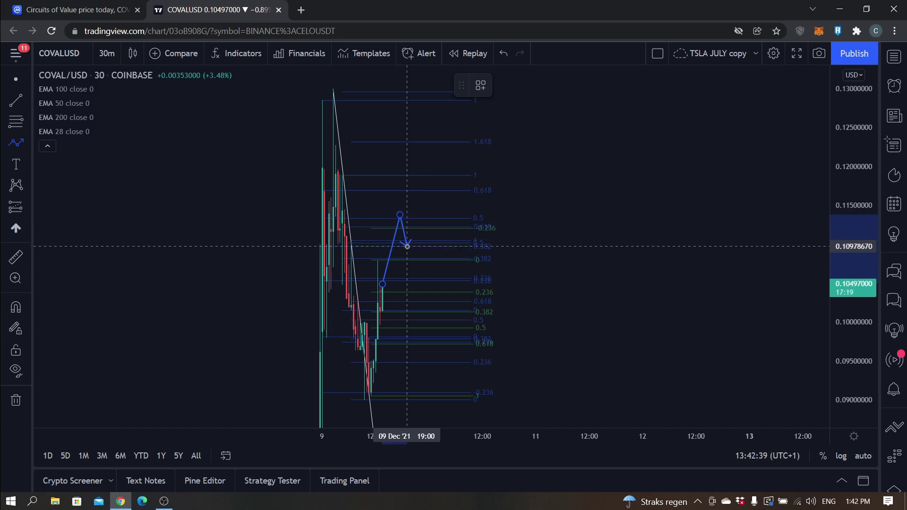
left_click(408, 246)
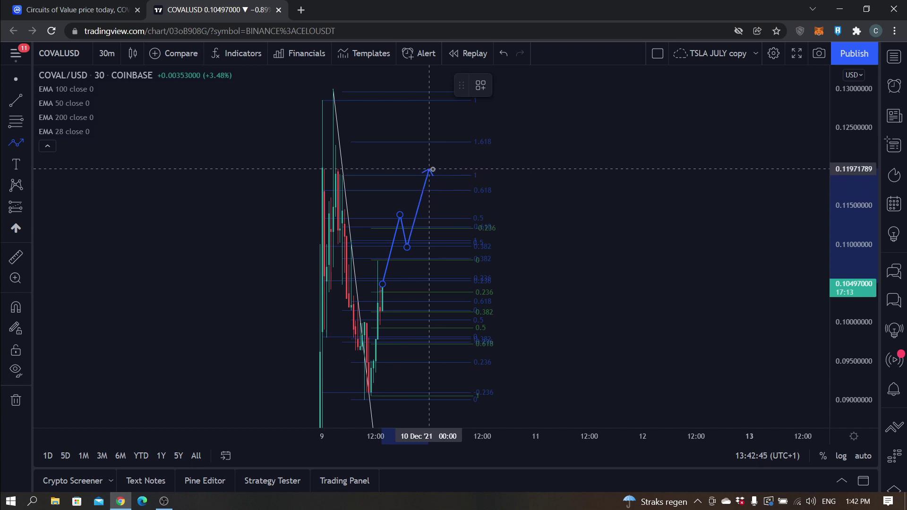
left_click(427, 167)
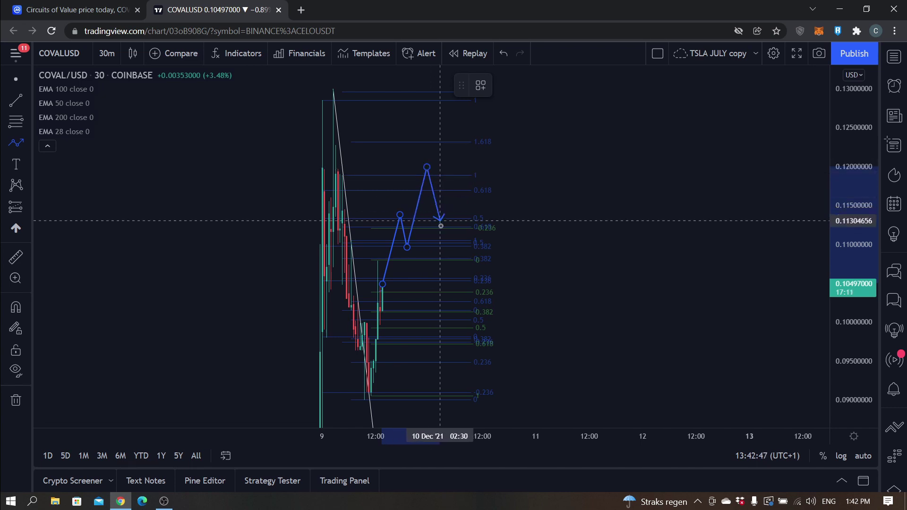
left_click(444, 233)
left_click(458, 190)
left_click(472, 261)
left_click(485, 236)
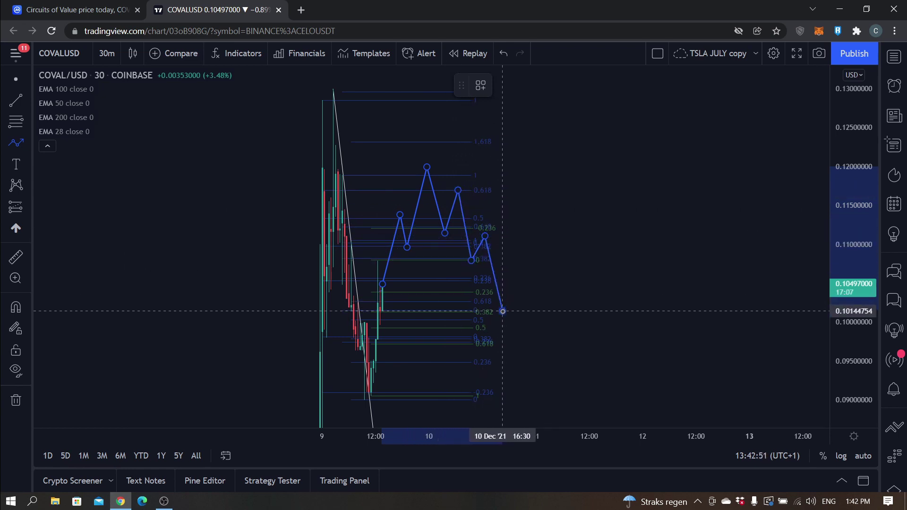
left_click(502, 312)
double_click(522, 271)
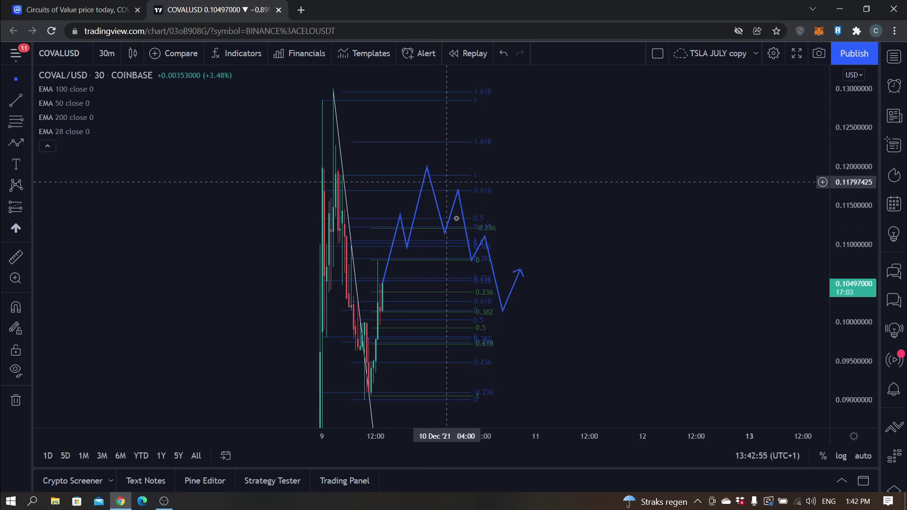
left_click_drag(467, 267, 436, 199)
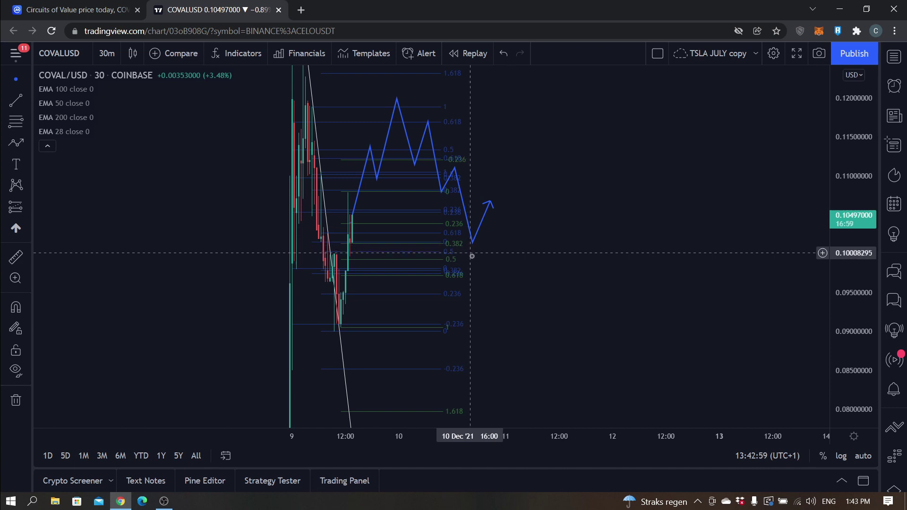
left_click_drag(491, 246, 480, 283)
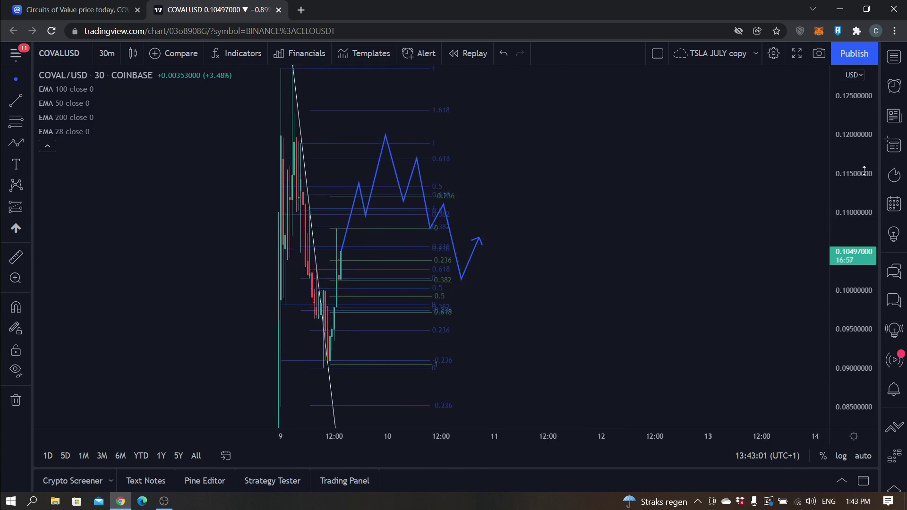
left_click_drag(863, 175, 862, 208)
left_click_drag(673, 204, 673, 219)
left_click_drag(857, 226, 857, 266)
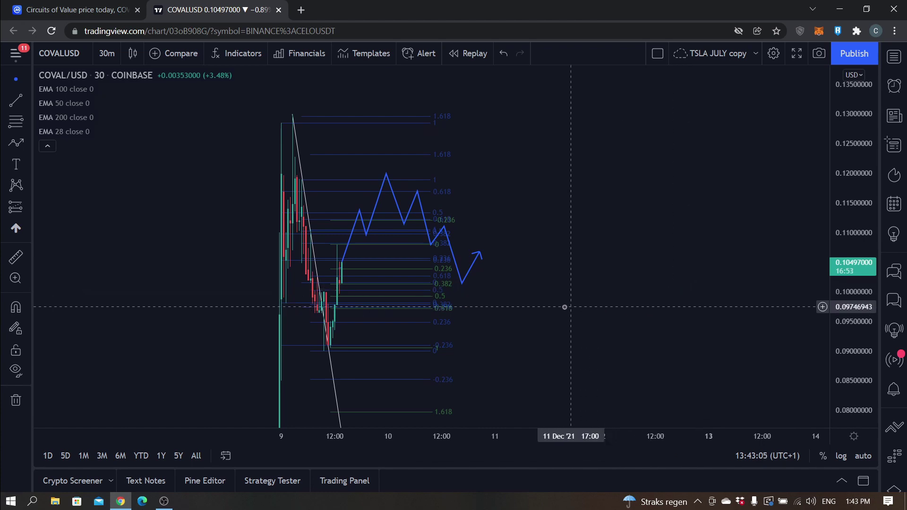
Examine the Fibonacci extension levels above the projected path on the COVAL/USD chart.
left_click_drag(837, 299, 836, 249)
left_click_drag(713, 239, 634, 405)
left_click(97, 10)
left_click(234, 4)
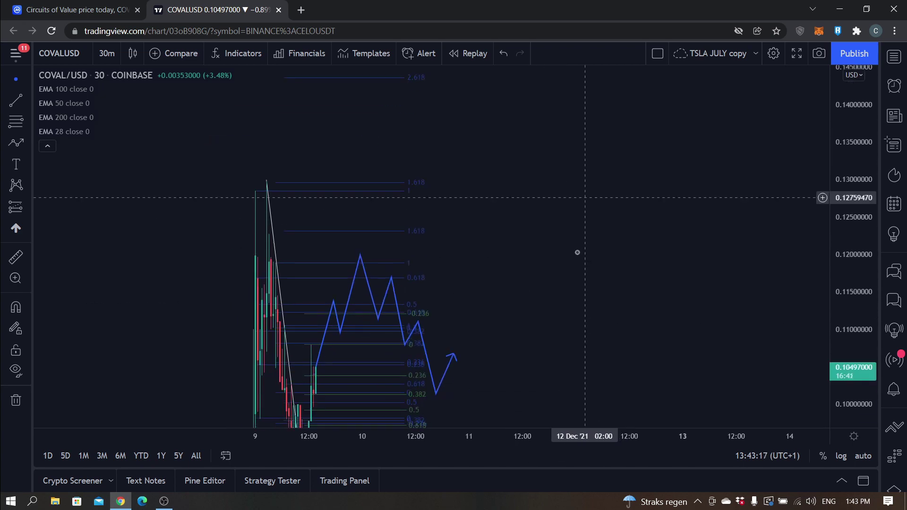
left_click_drag(566, 286, 513, 397)
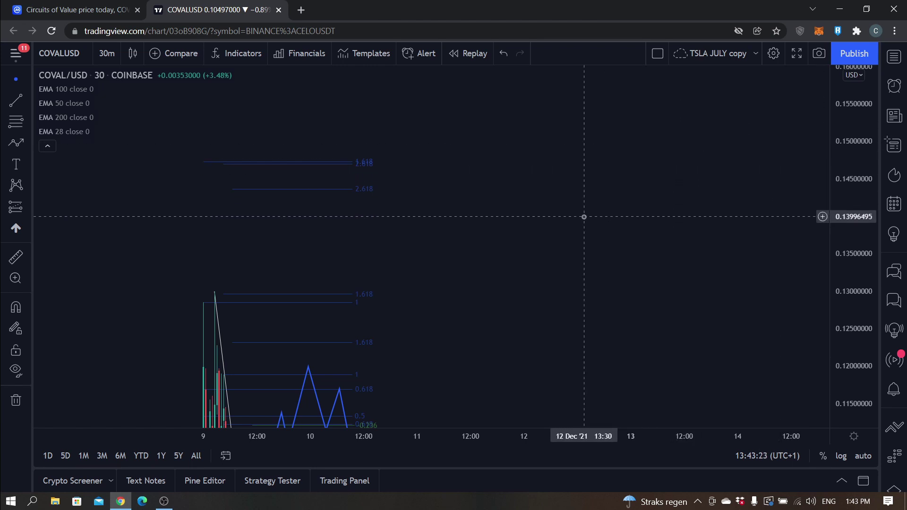
left_click_drag(493, 263, 554, 226)
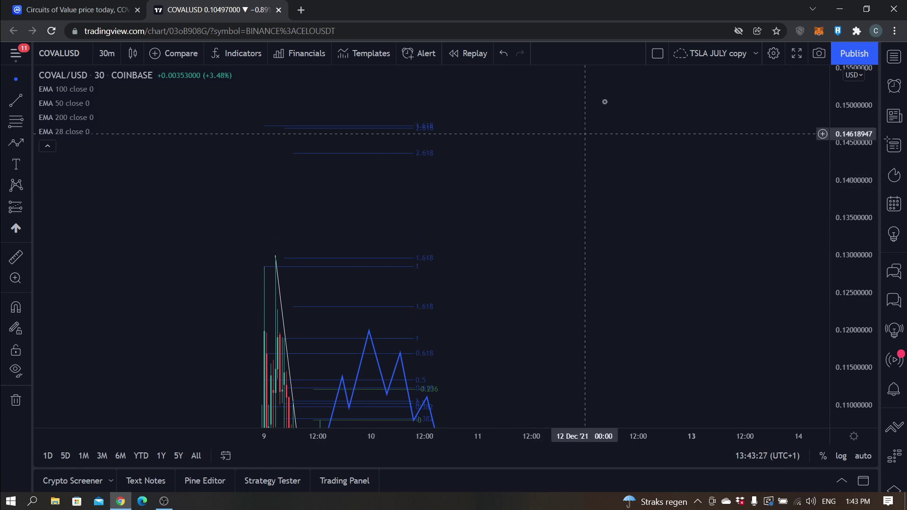
Display the 7-day Circuits of Value chart on CoinMarketCap by price instead of market cap, and return to the TradingView chart.
left_click(85, 9)
scroll(339, 261, "down", 5)
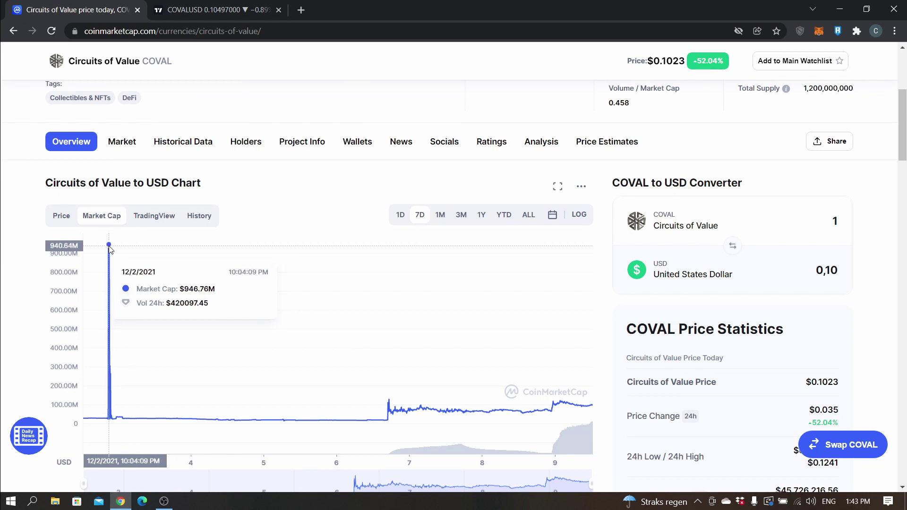
left_click(61, 215)
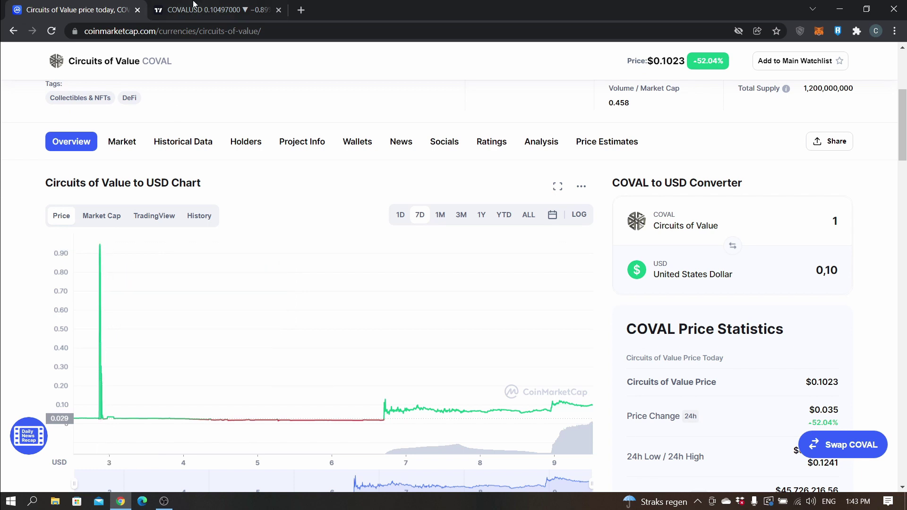
left_click(208, 10)
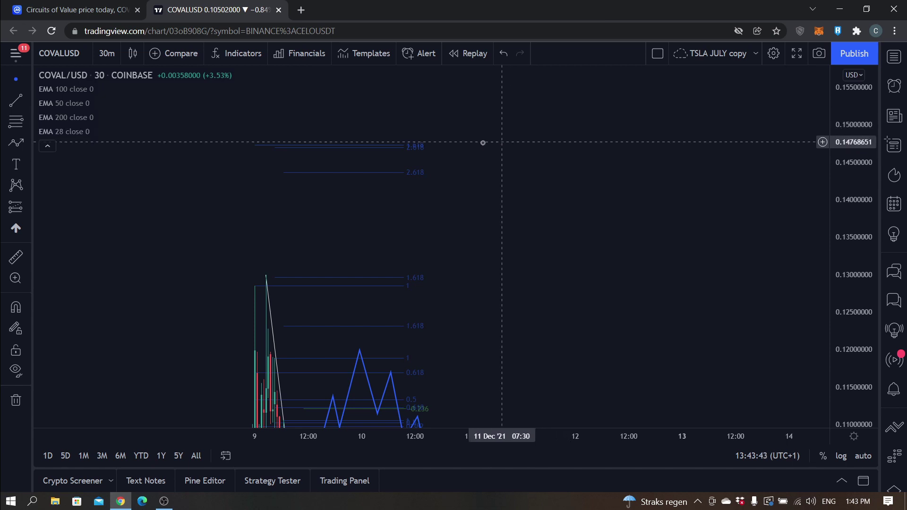
left_click_drag(557, 193, 505, 236)
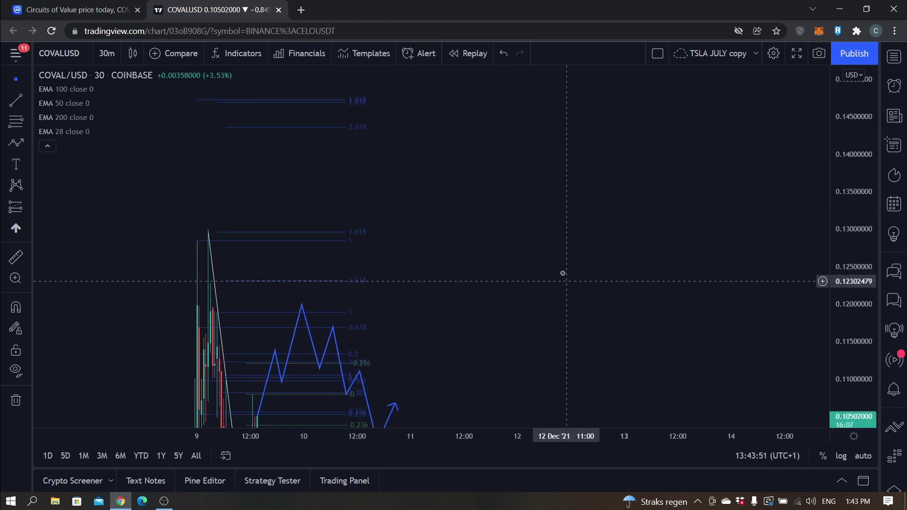
left_click(333, 198)
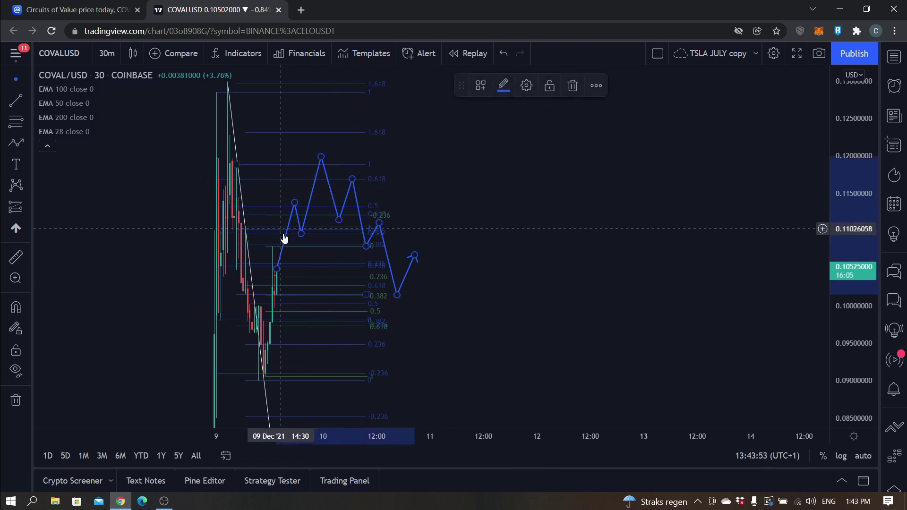
left_click(554, 271)
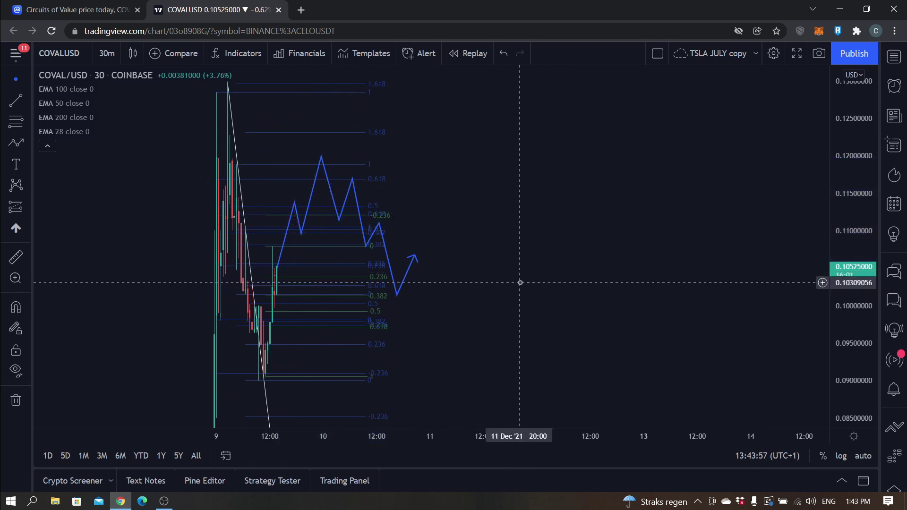
left_click_drag(520, 282, 561, 259)
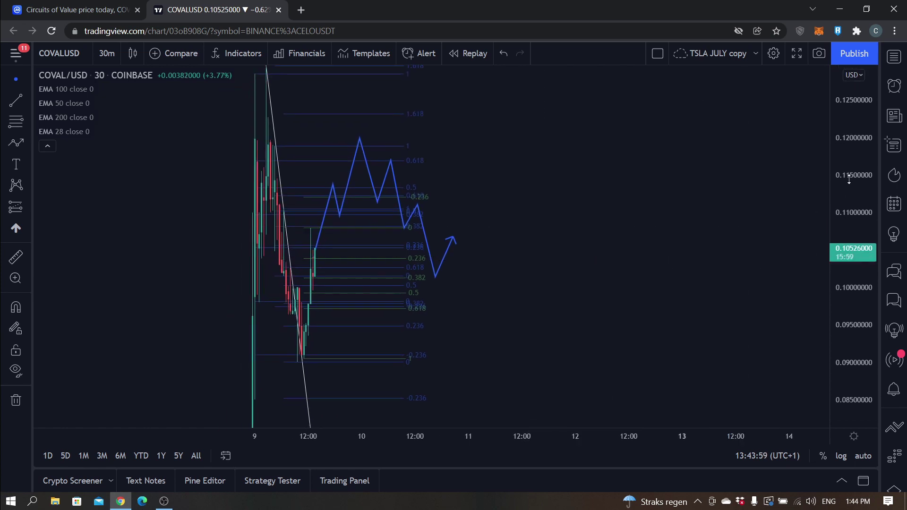
Switch the COVAL/USD chart to the 15-minute interval to view the candles together with the projected path.
left_click_drag(849, 179, 839, 309)
left_click(115, 51)
left_click(201, 226)
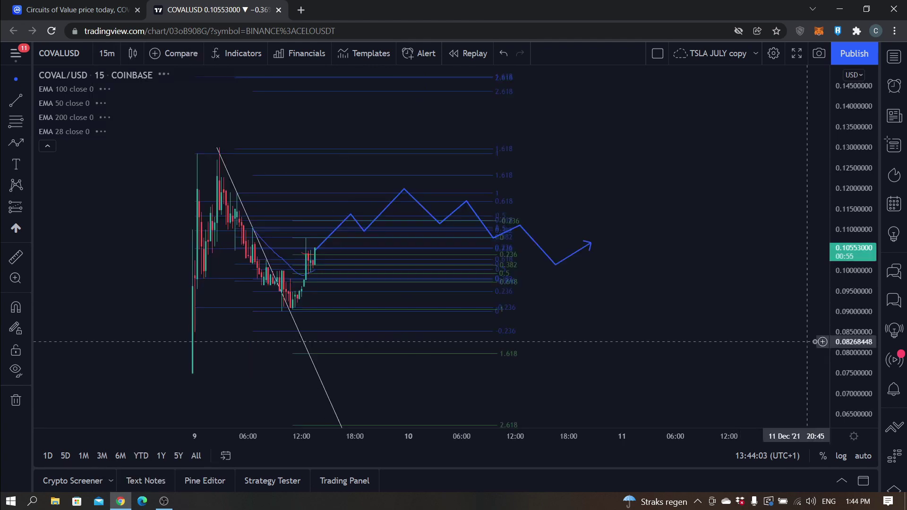
left_click_drag(849, 336, 849, 182)
left_click_drag(162, 280, 326, 269)
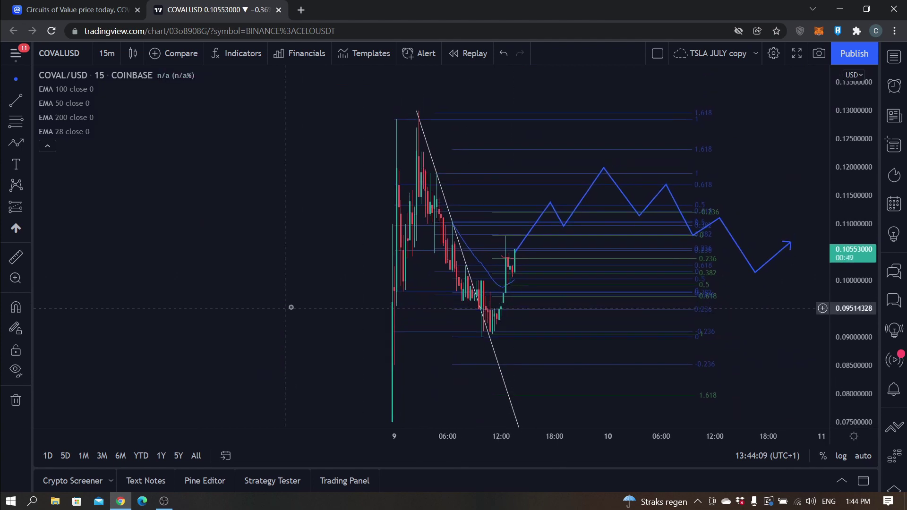